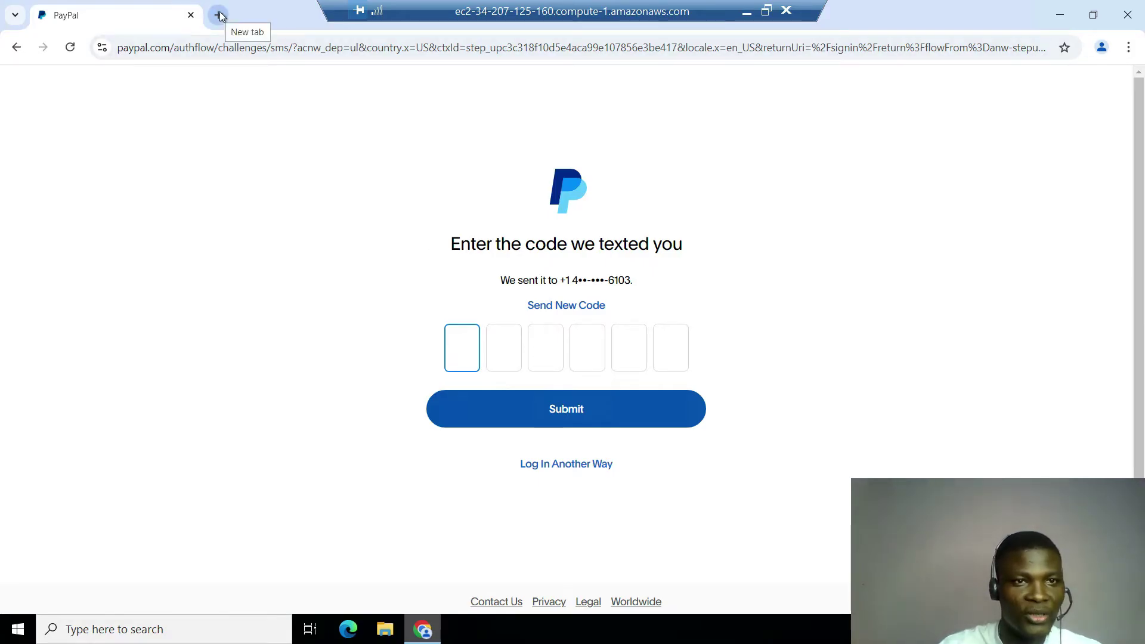
- Turn the autocompleted paypal.com/us address into paypal.com/za, leaving it unloaded
left_click(197, 47)
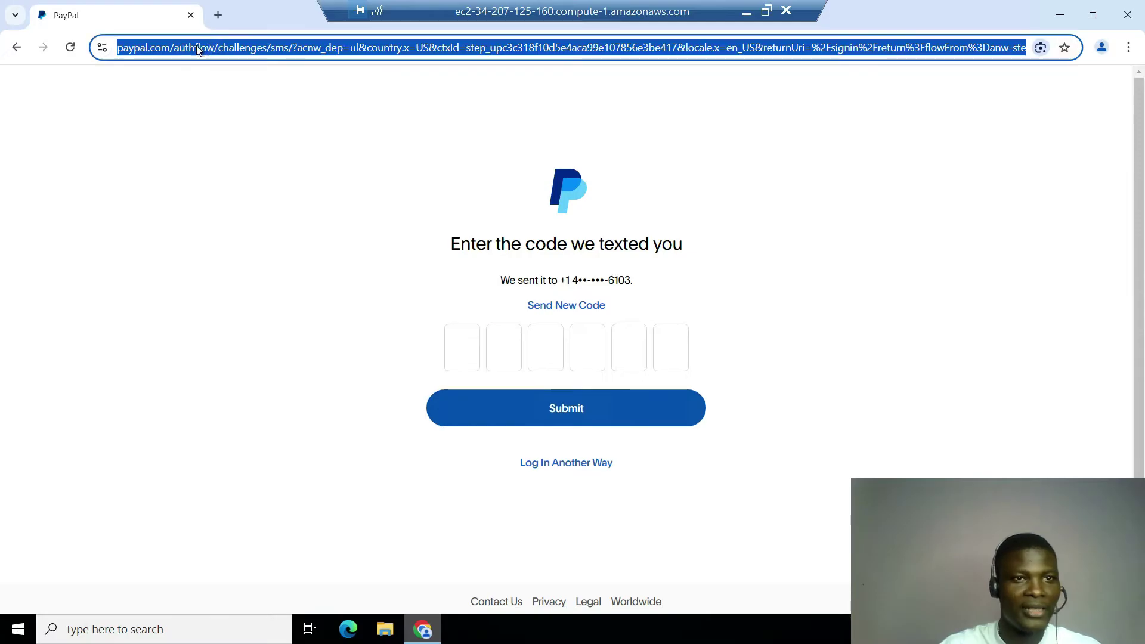
type("paypal.com/us")
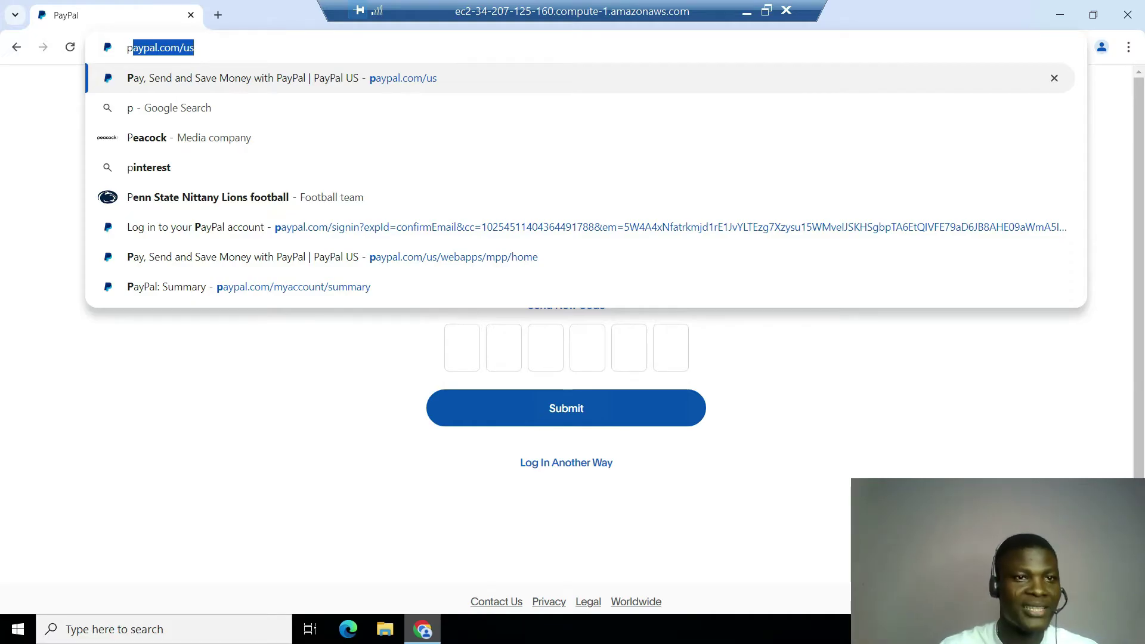
key("End")
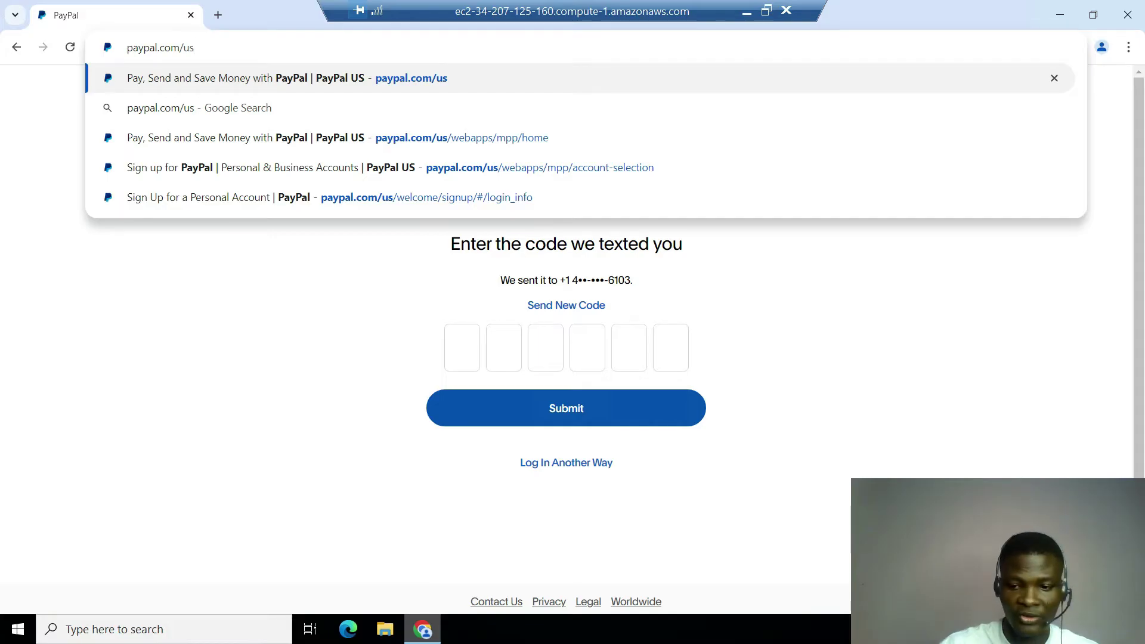
key("BackSpace")
key("BackSpace")
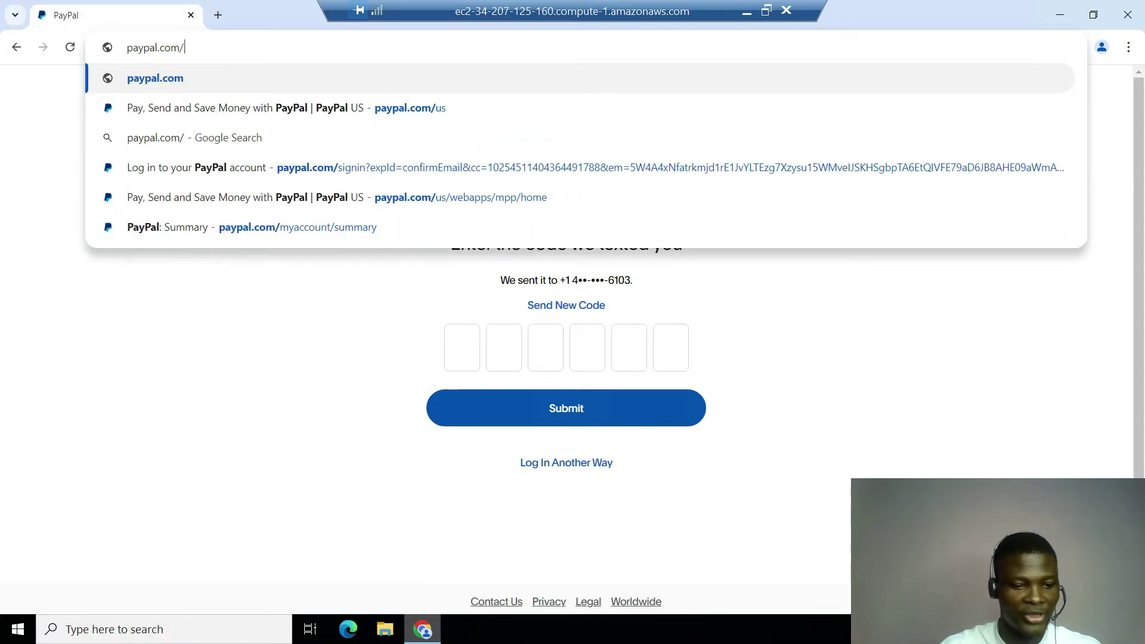
type("za")
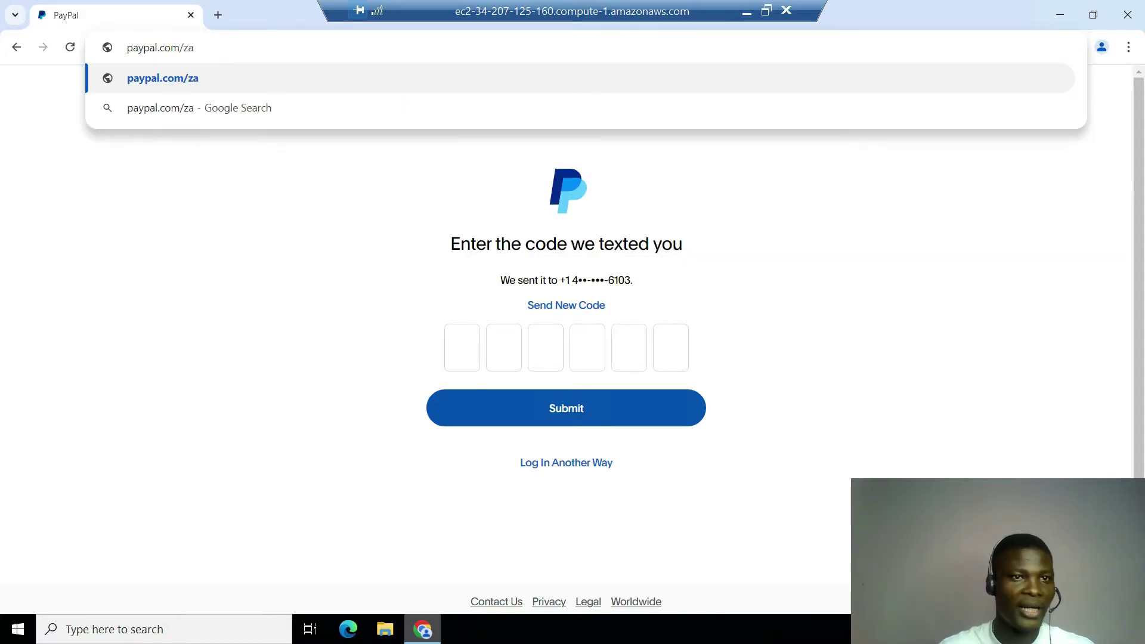
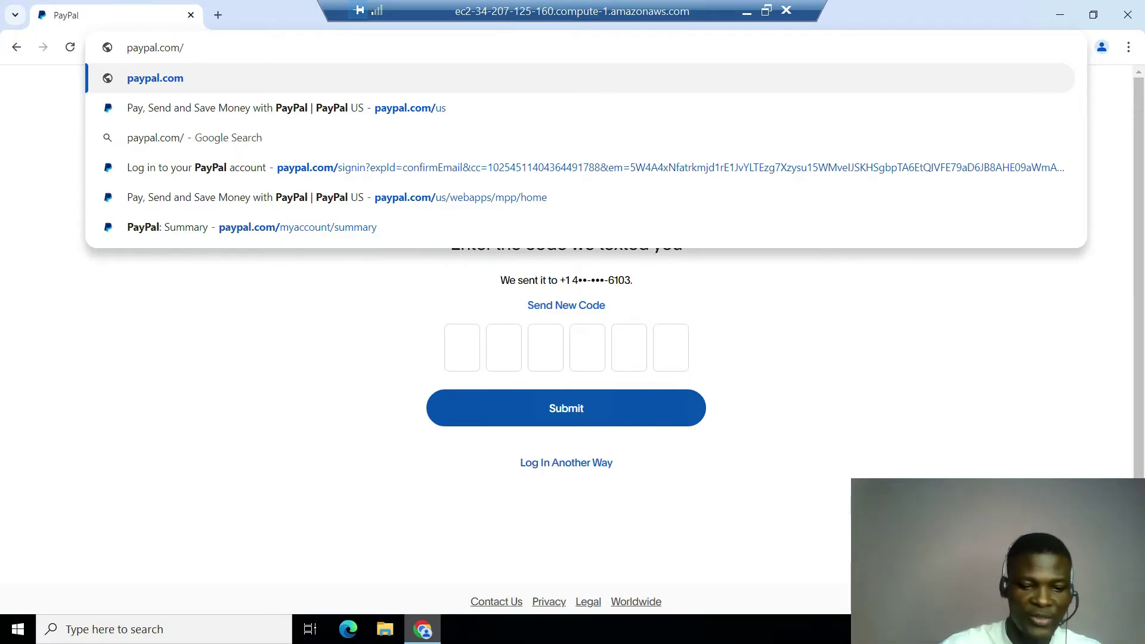
- Go to paypal.com/us to load the PayPal US homepage
type("us")
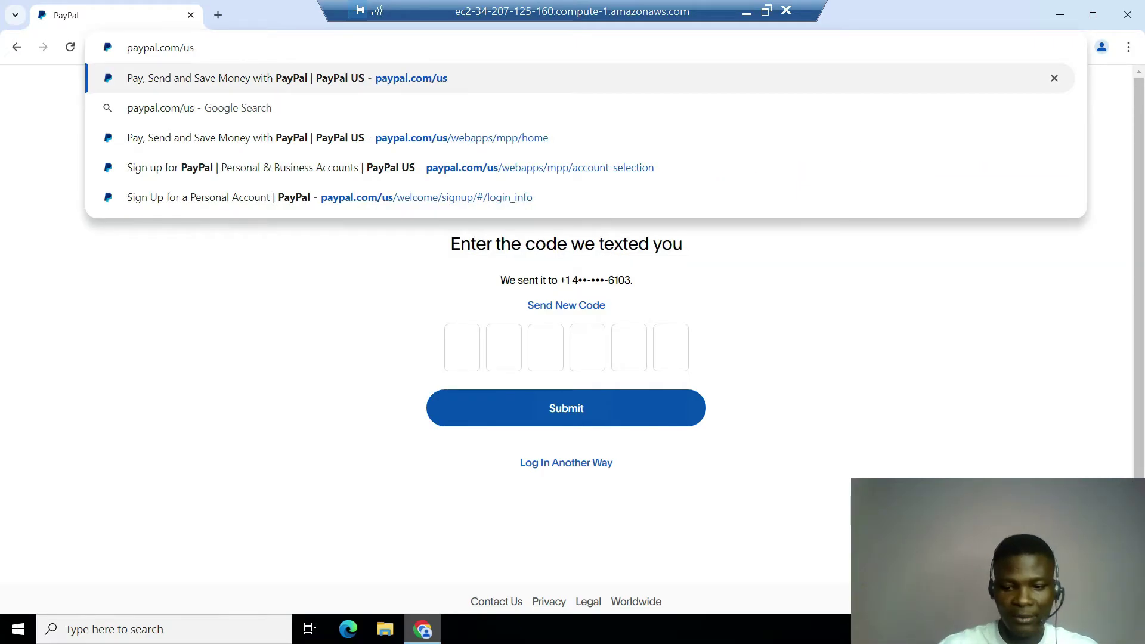
key("Return")
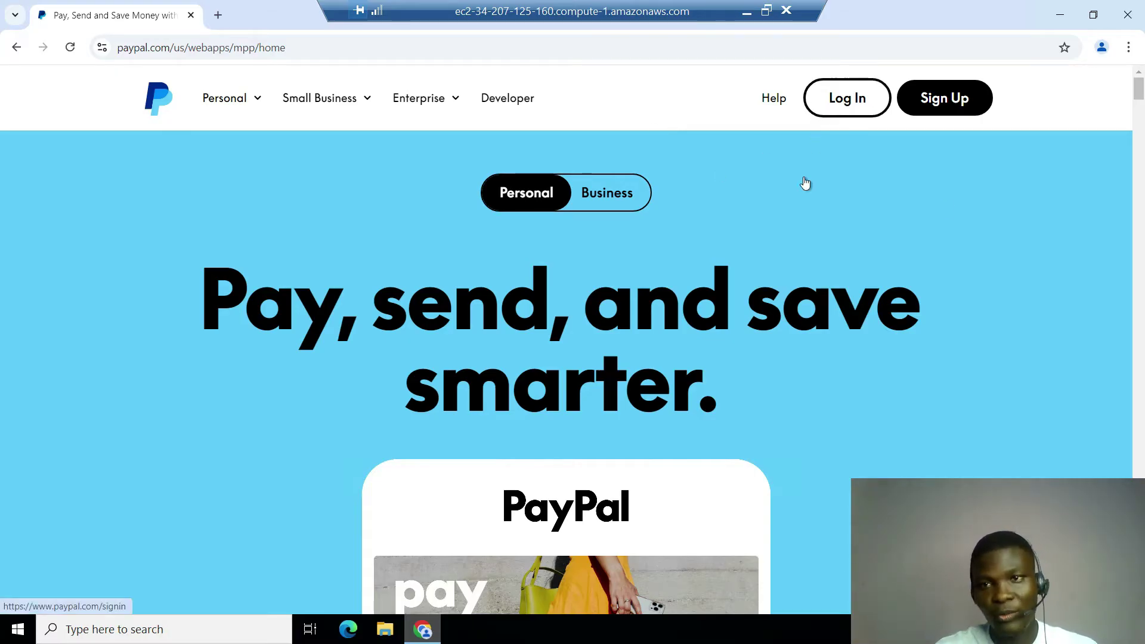
- Start a new PayPal account with Sign Up on the homepage
left_click(943, 104)
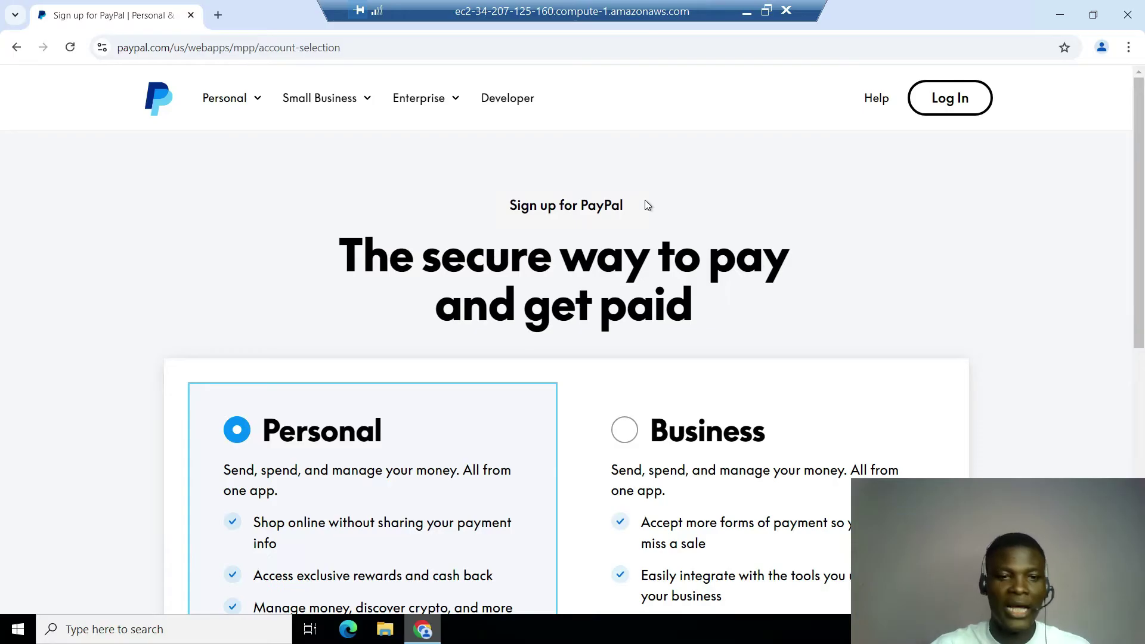
- Select the Personal account type instead of Business and continue with Get Started
scroll(645, 202, "down", 2)
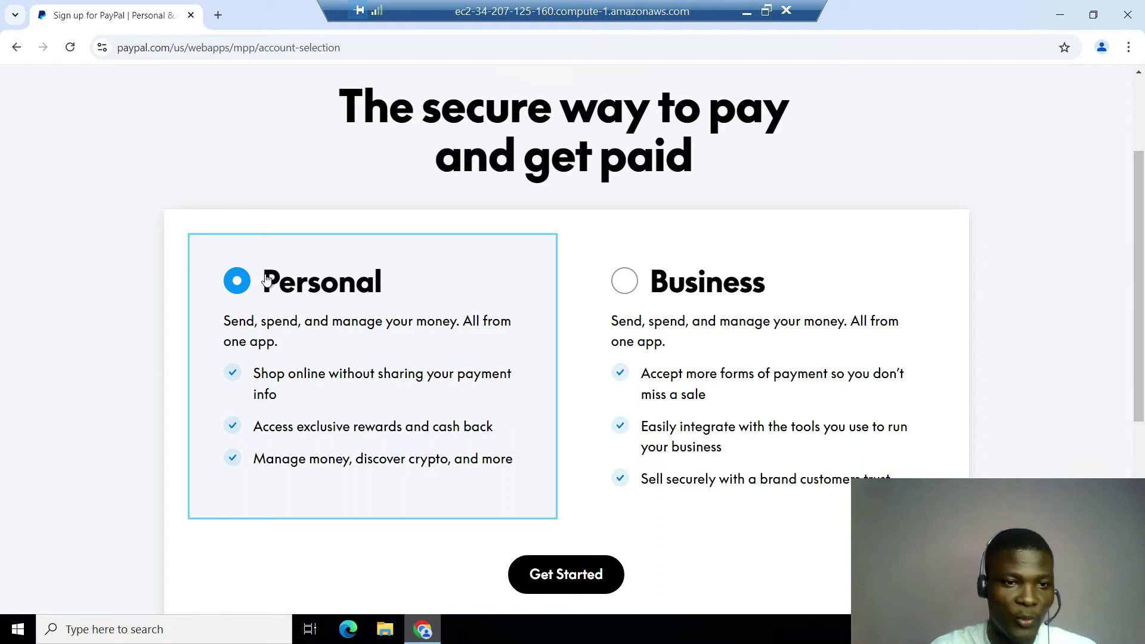
left_click(240, 281)
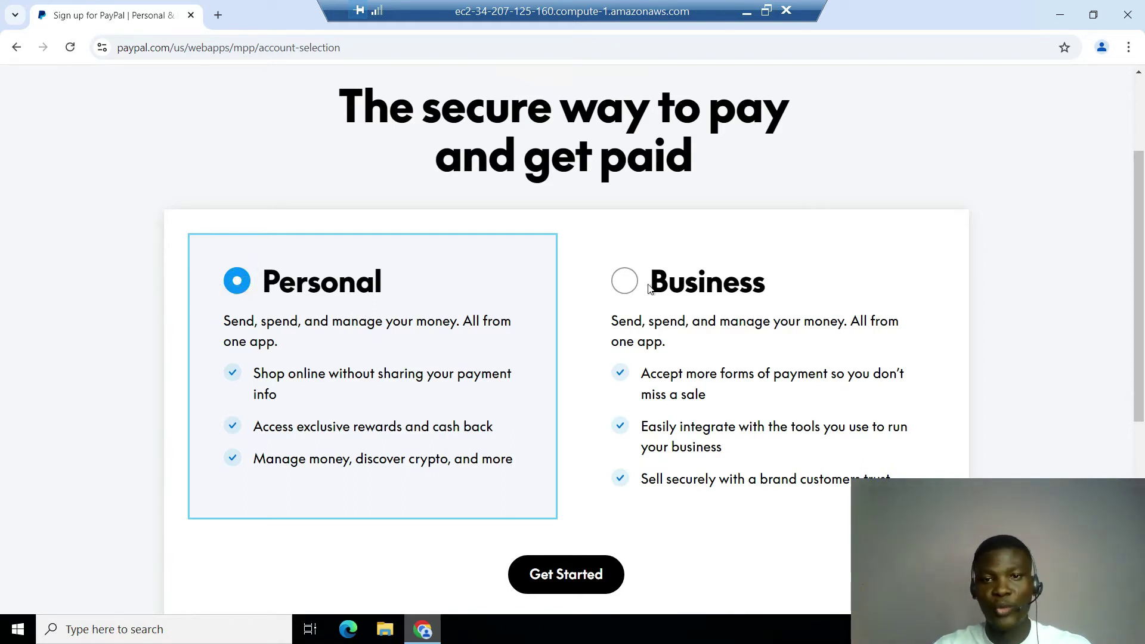
left_click(625, 281)
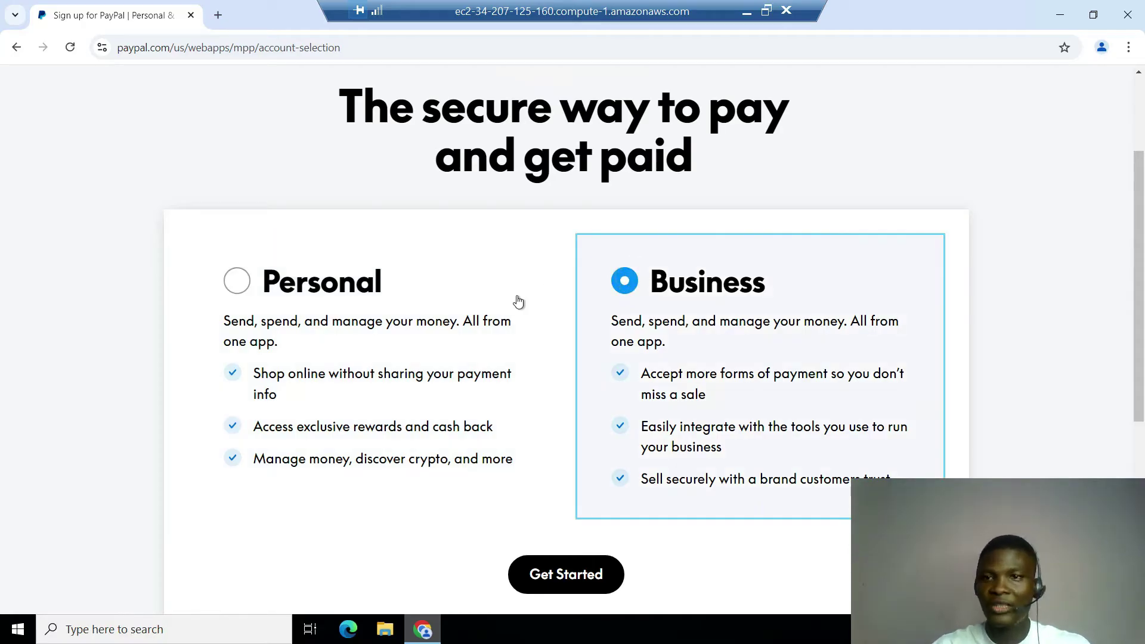
left_click(237, 281)
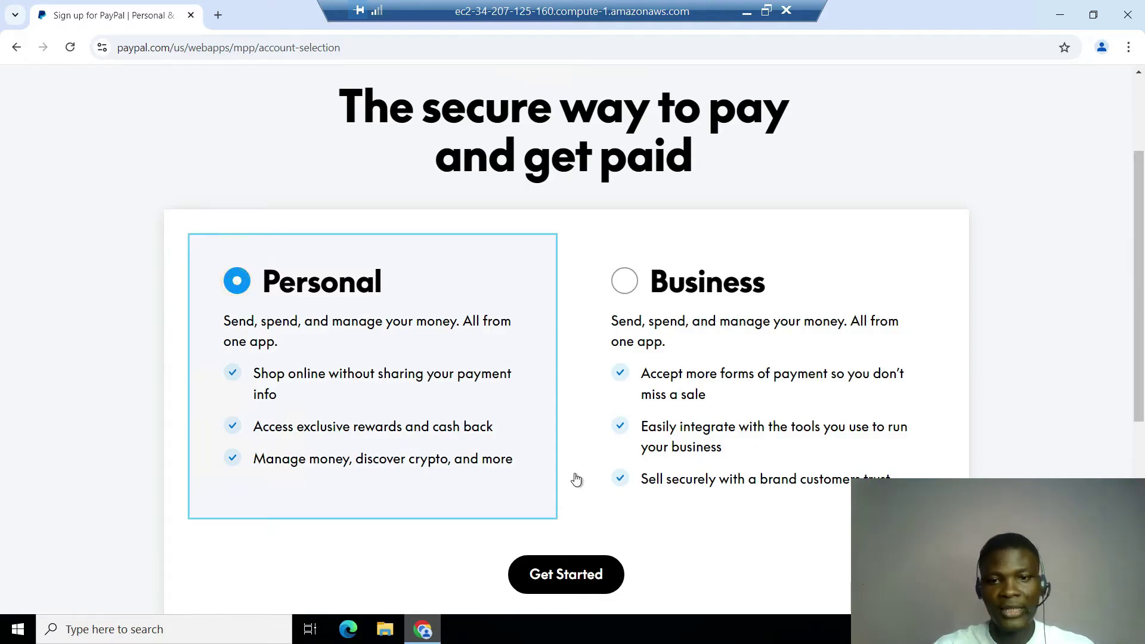
scroll(573, 507, "down", 1)
left_click(565, 503)
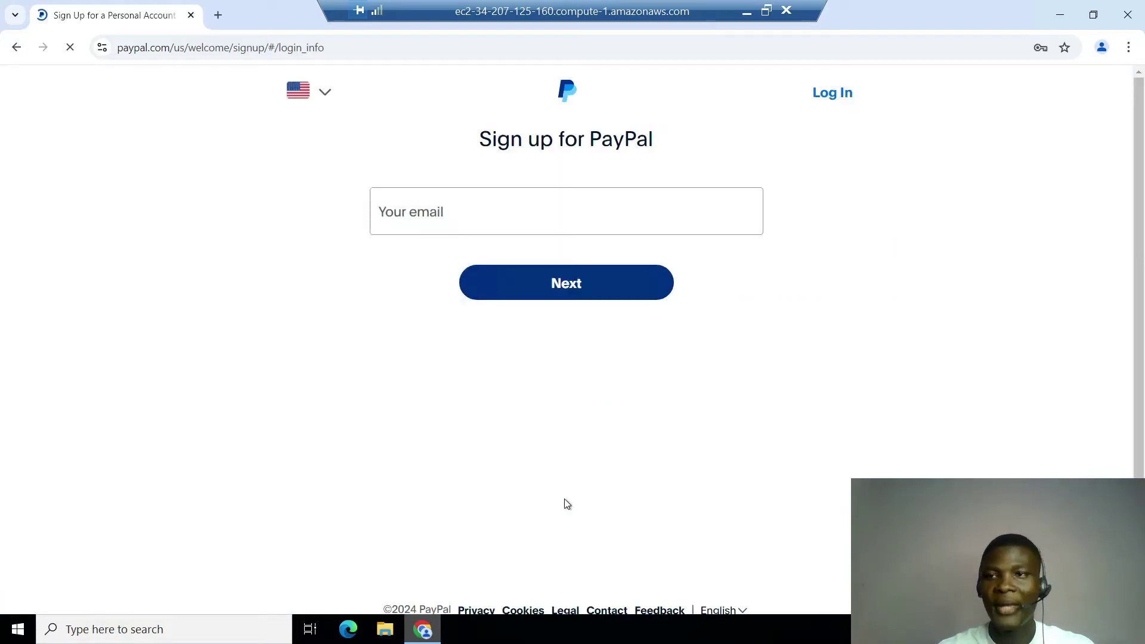
- Enter the account email address in 'Your email' and submit it with Next
type("caylap")
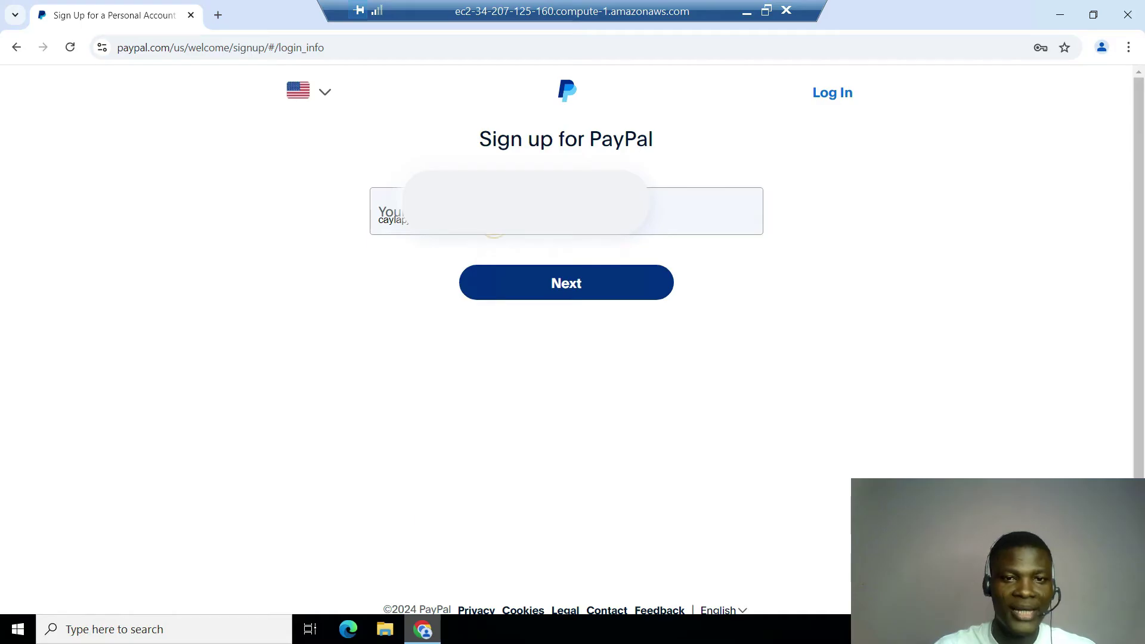
left_click(477, 215)
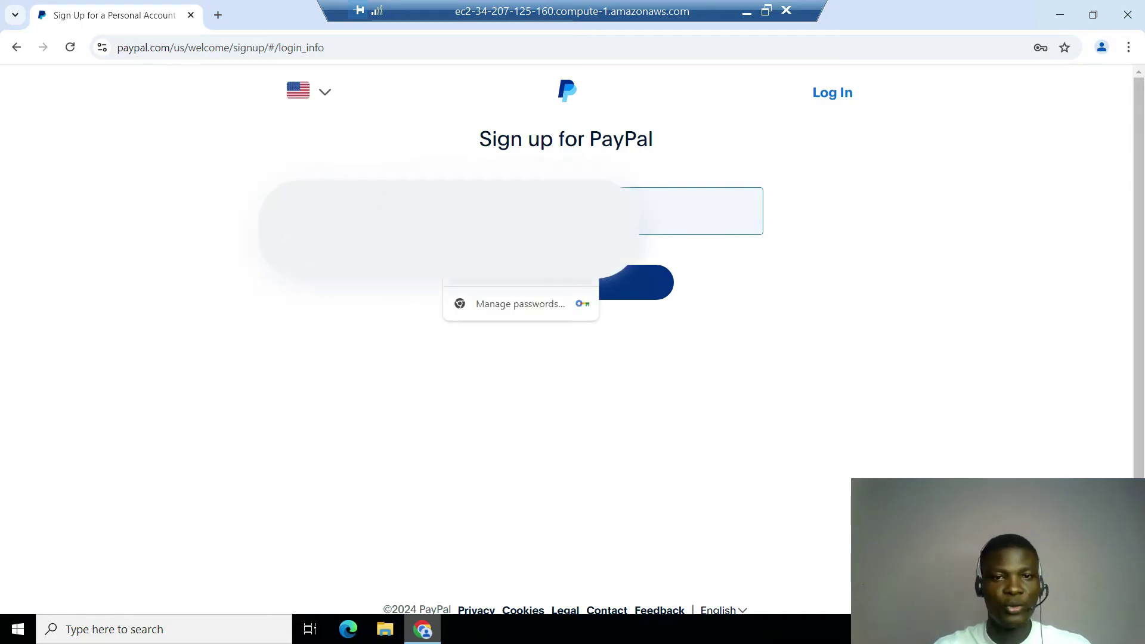
left_click(391, 276)
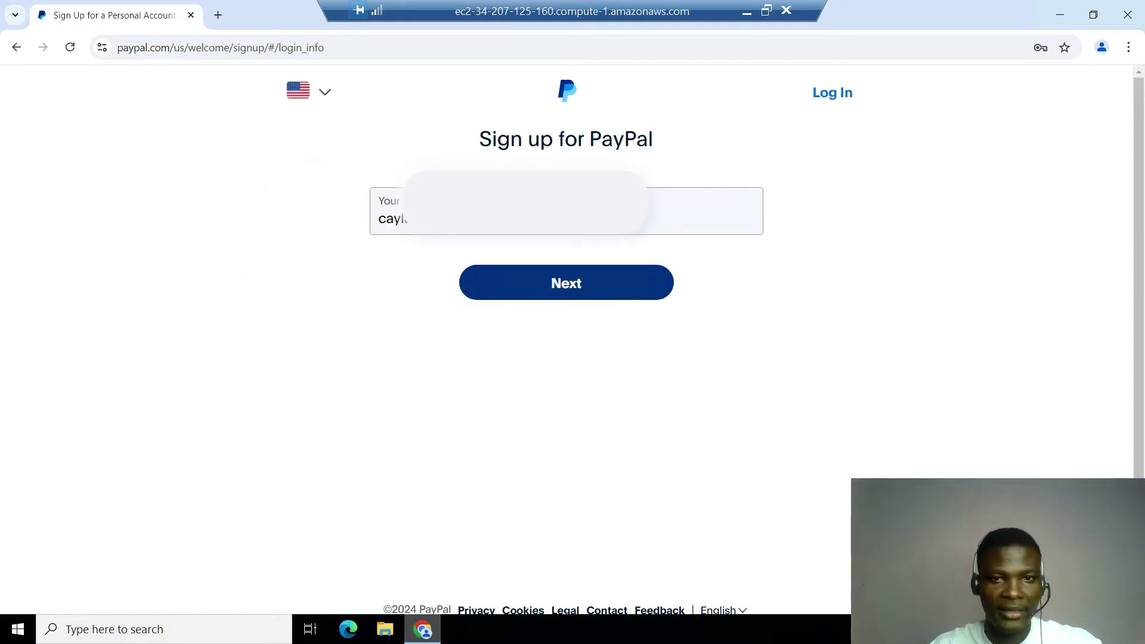
left_click(570, 286)
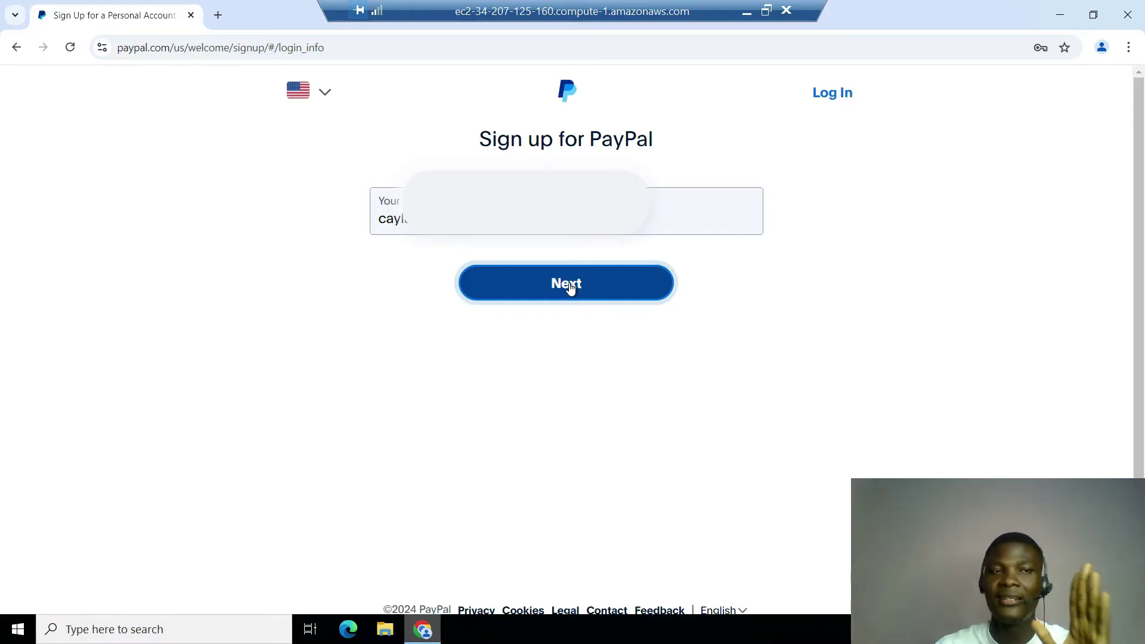
left_click(570, 285)
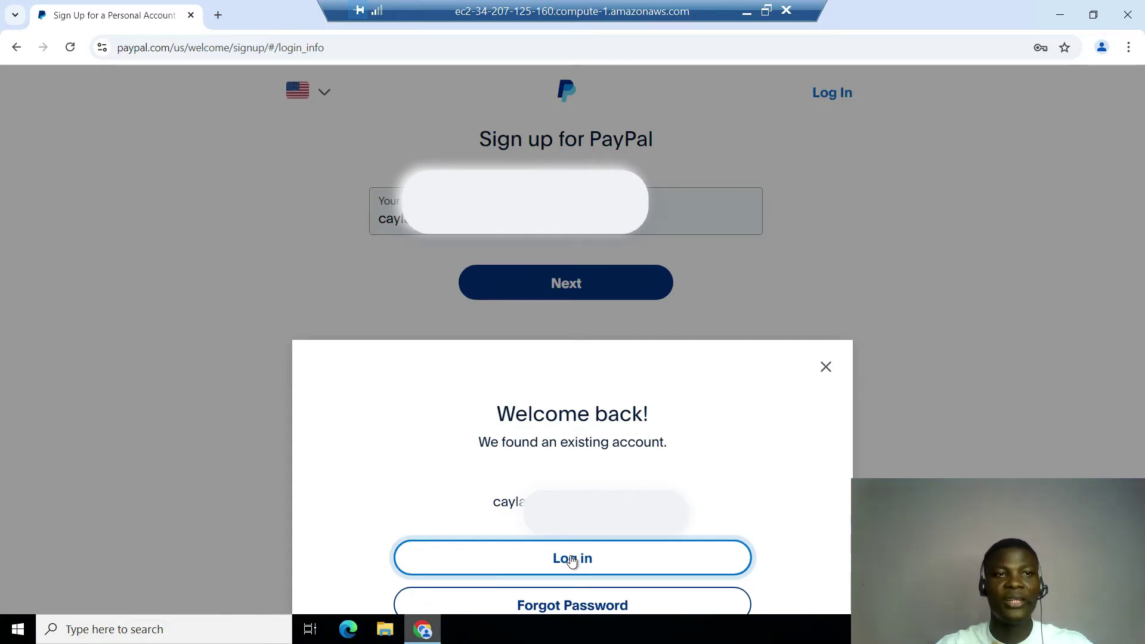
- Choose Log in on the 'Welcome back!' existing-account prompt
left_click(572, 559)
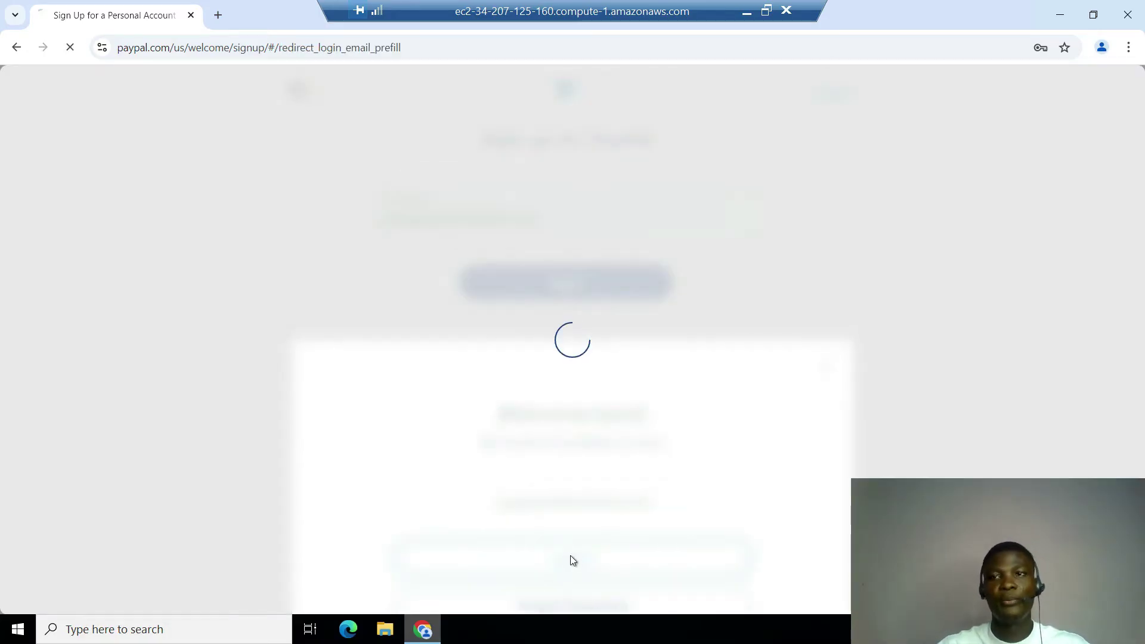
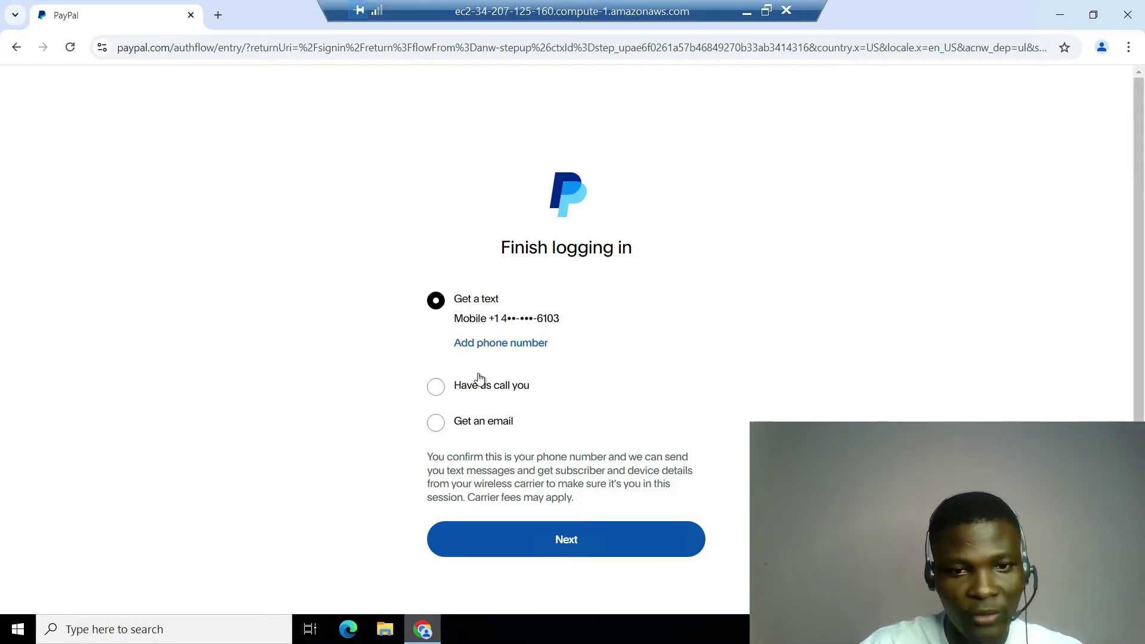
- Choose to receive the login verification code by email and request it
left_click(436, 425)
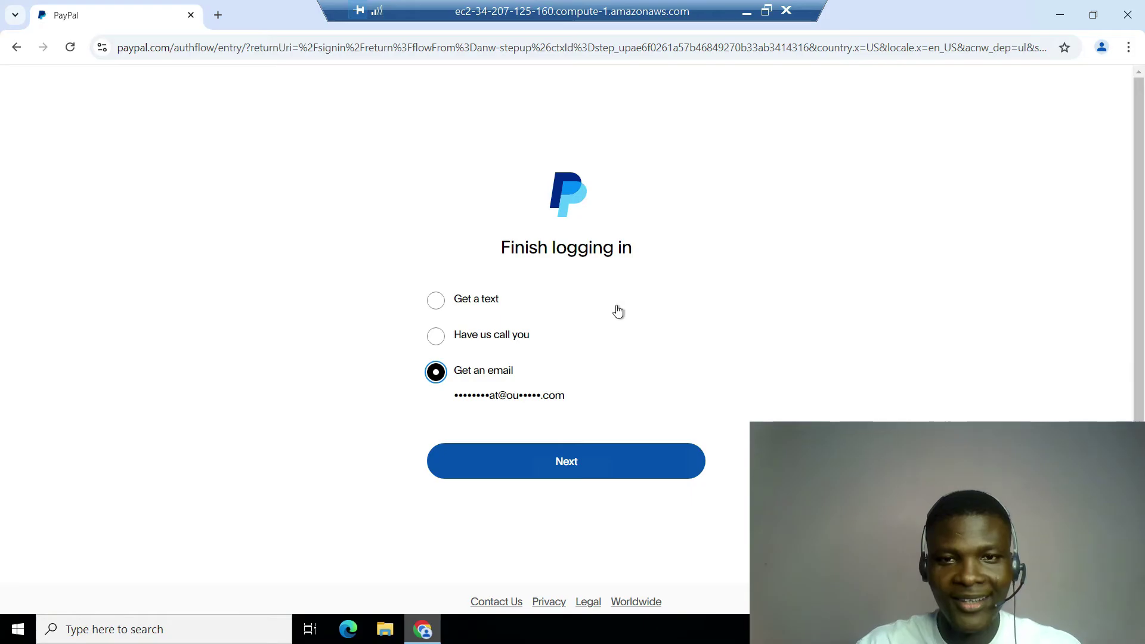
left_click(557, 461)
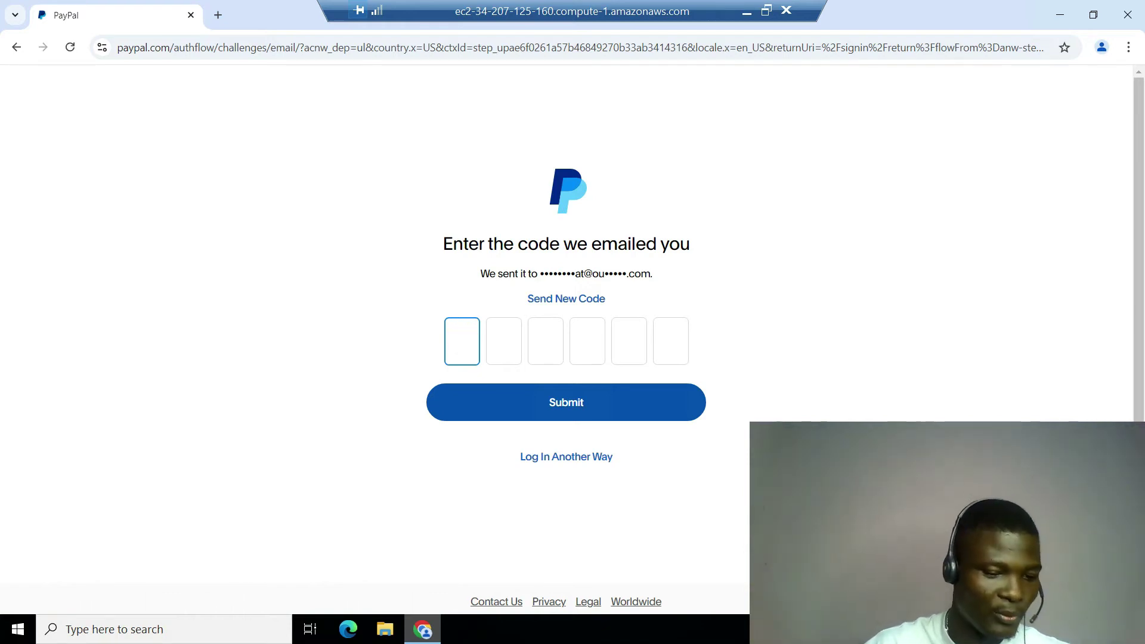
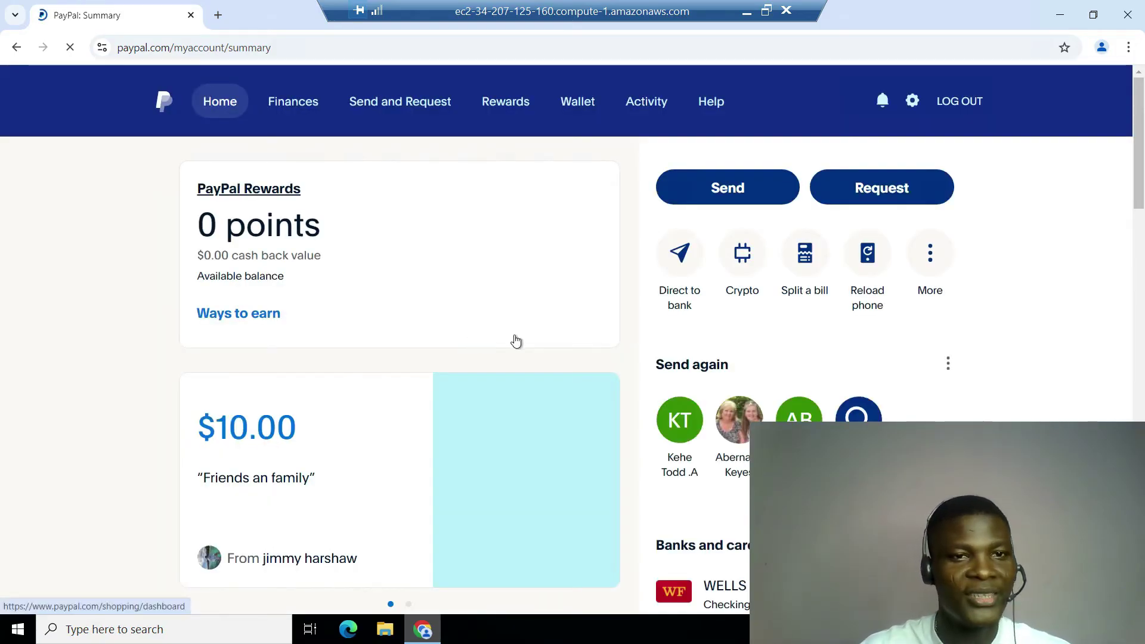
- Enter the six-digit verification code from the email into the code field
scroll(515, 336, "down", 1)
scroll(516, 340, "down", 15)
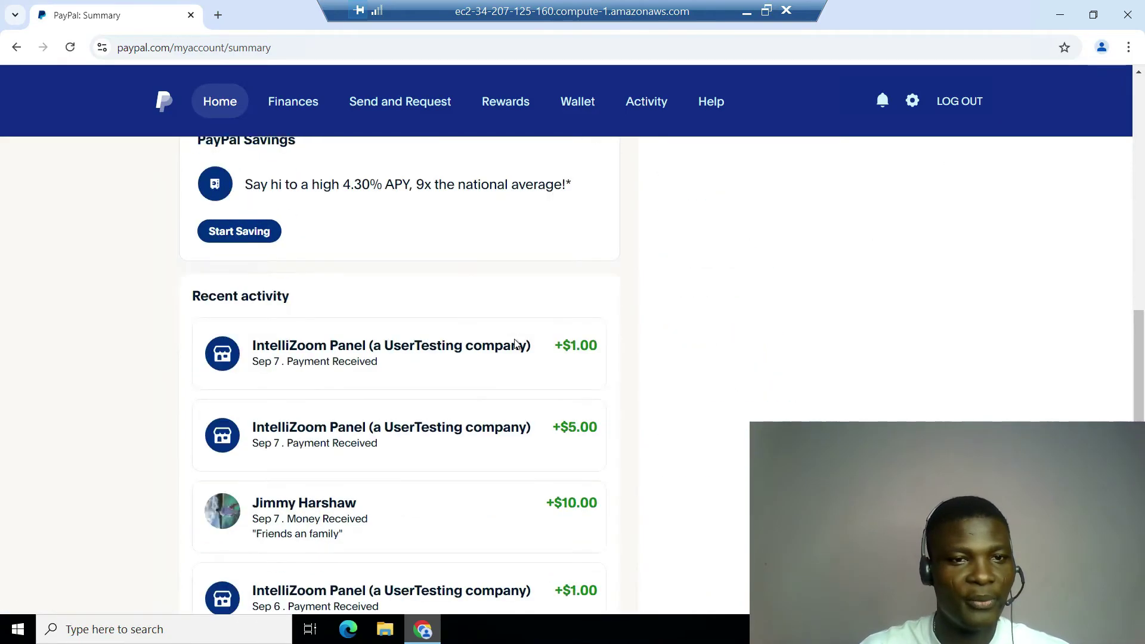
scroll(696, 344, "up", 2)
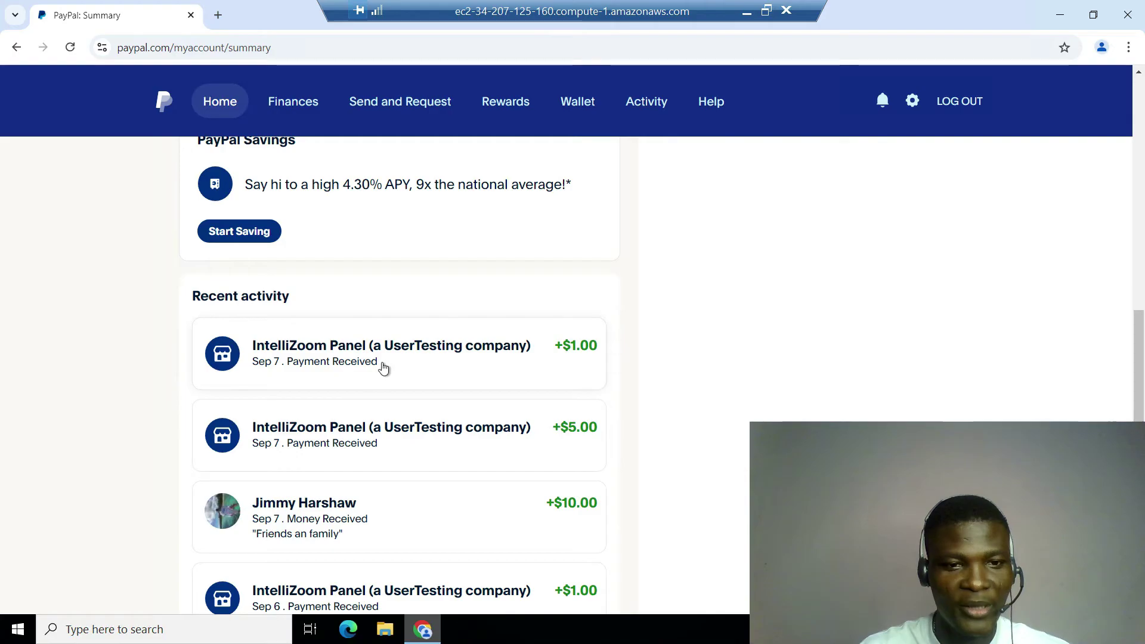
scroll(454, 367, "up", 1)
scroll(677, 504, "up", 5)
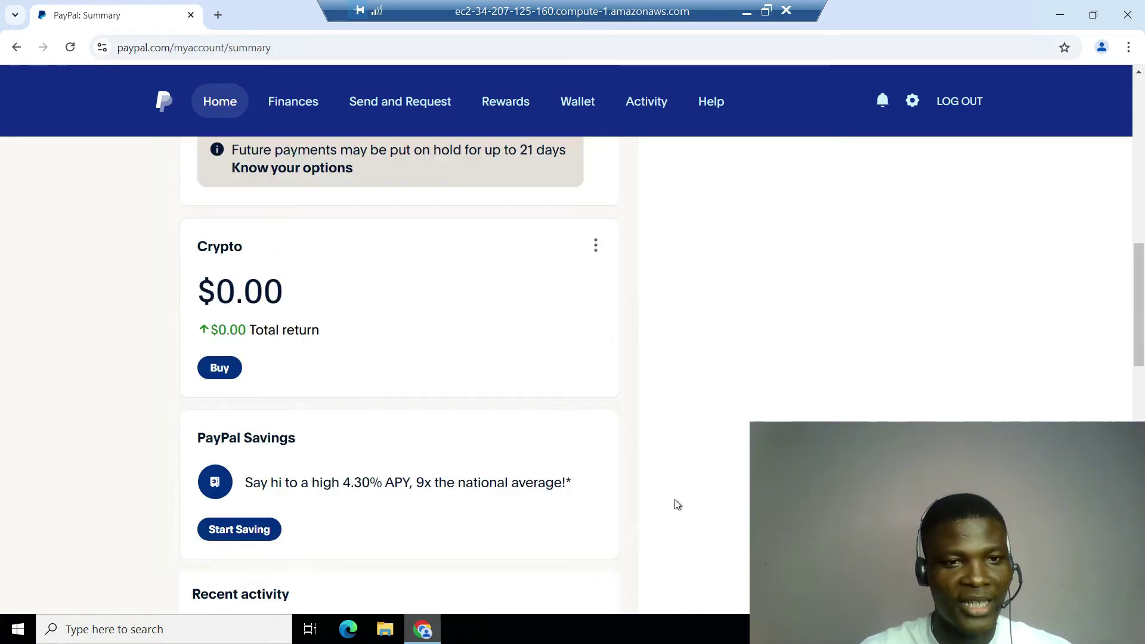
scroll(680, 506, "down", 9)
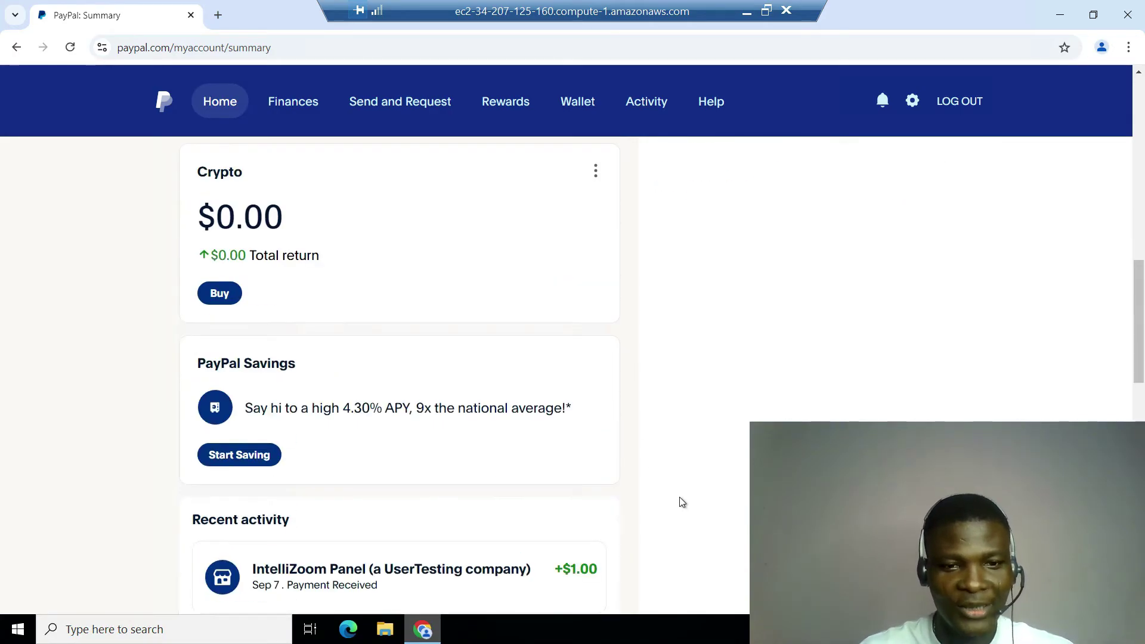
scroll(681, 500, "down", 2)
scroll(682, 500, "up", 5)
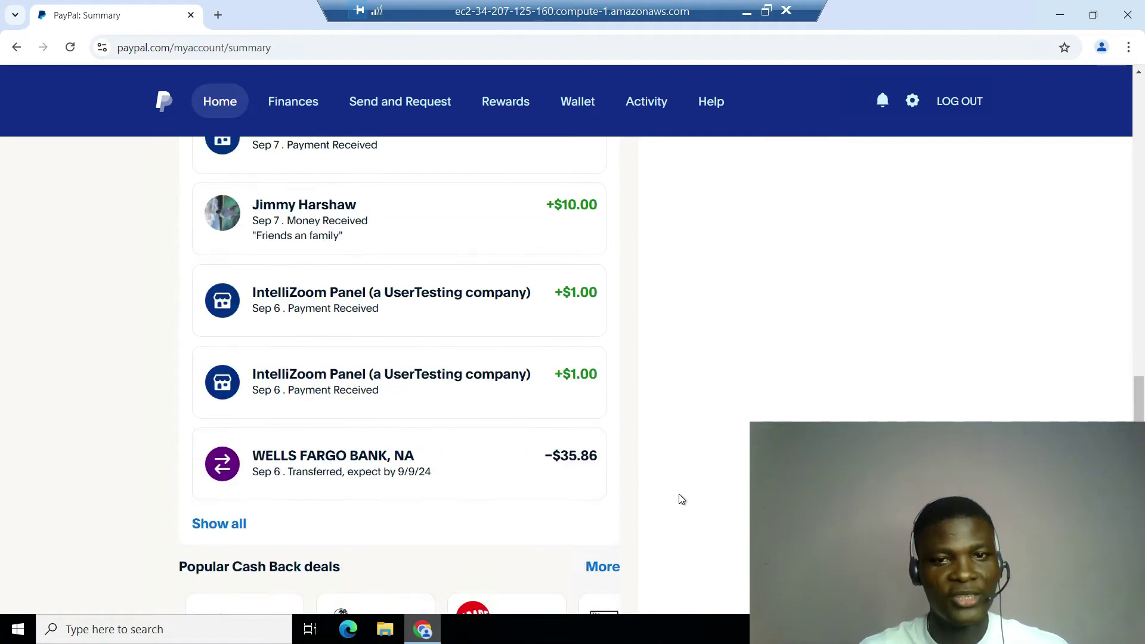
scroll(668, 489, "up", 2)
scroll(656, 481, "down", 5)
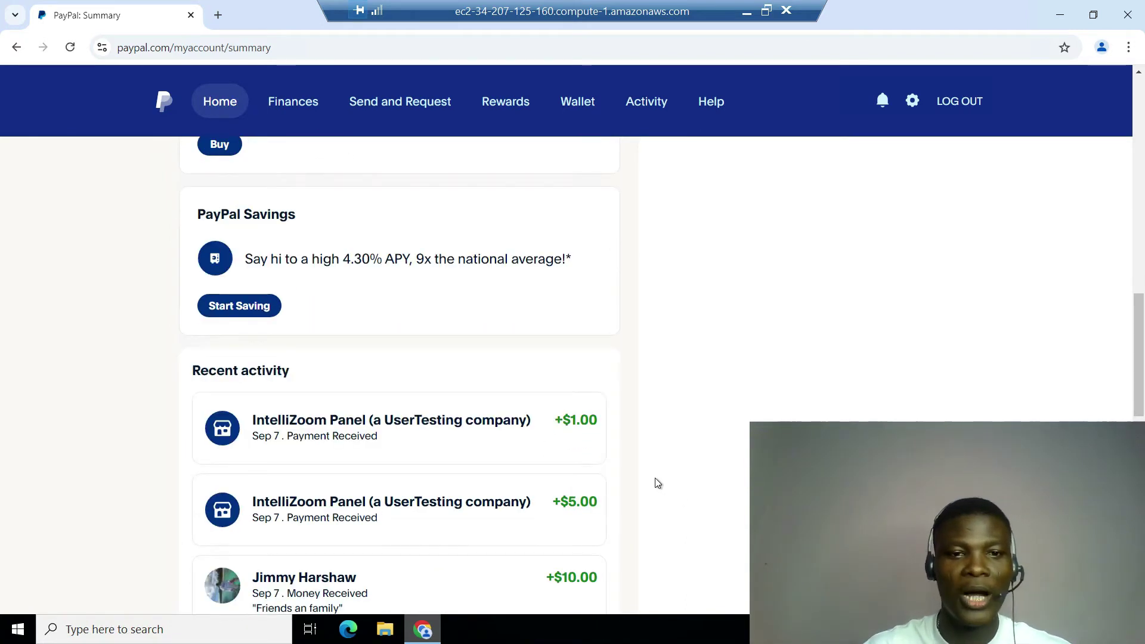
scroll(412, 449, "down", 1)
scroll(537, 447, "up", 11)
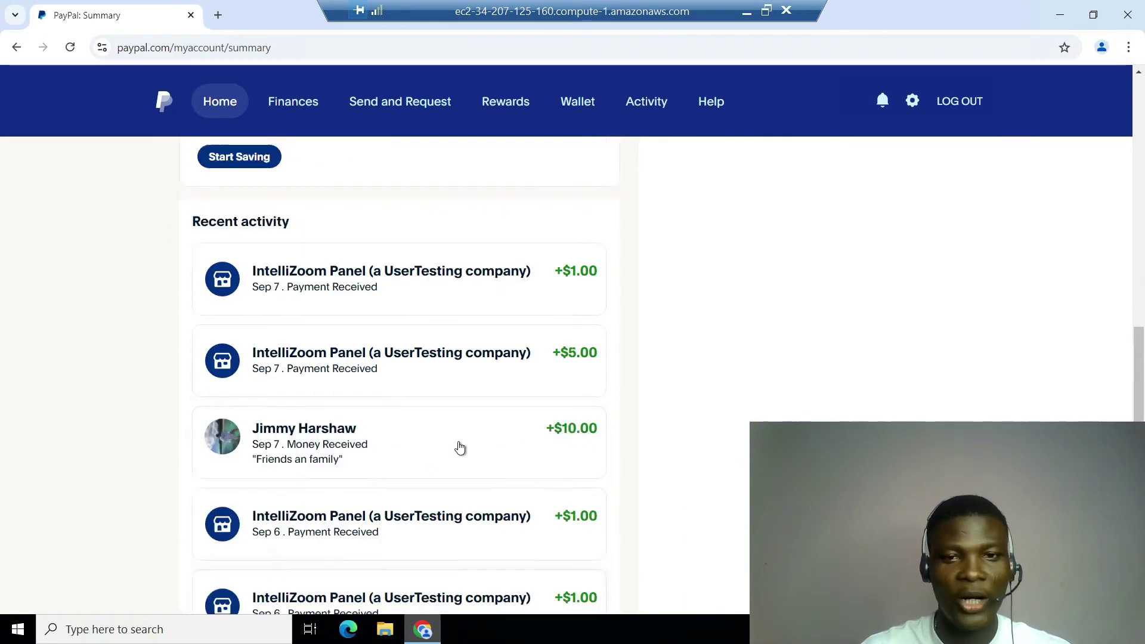
scroll(626, 448, "up", 10)
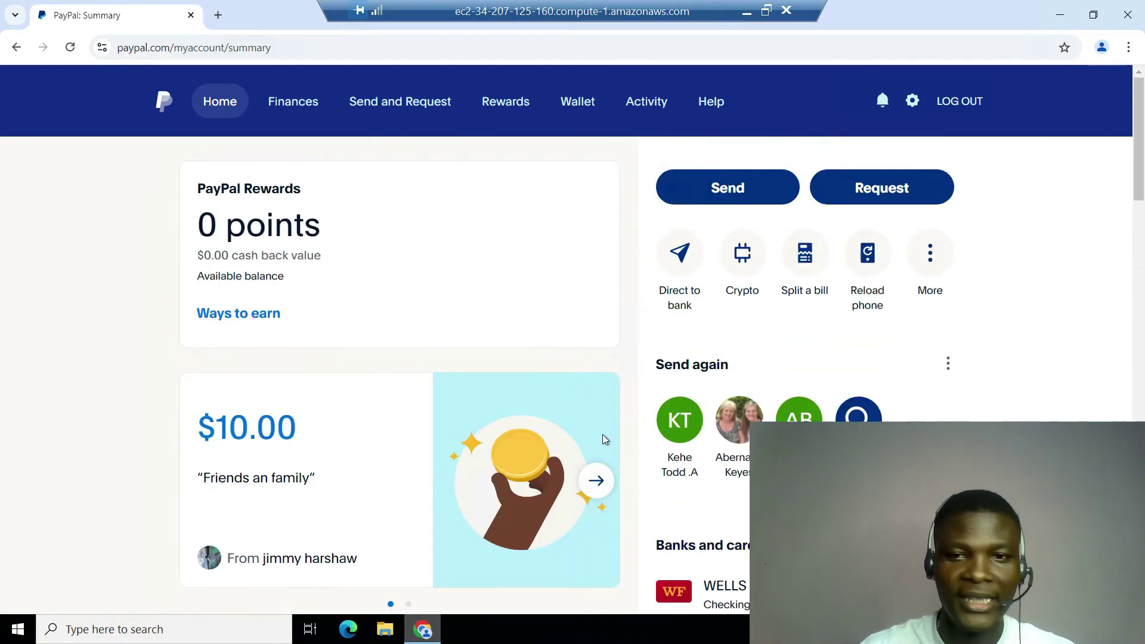